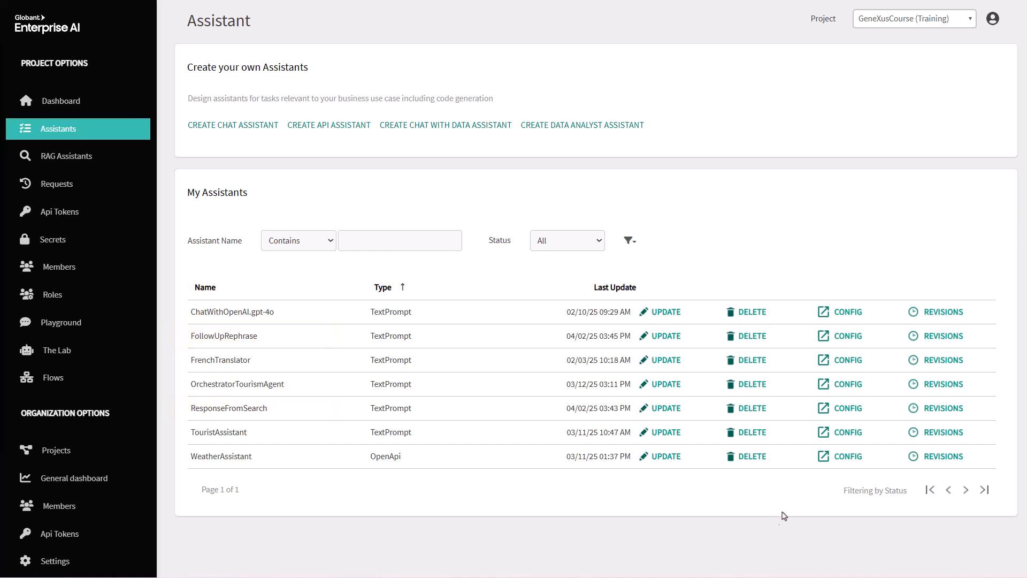
Step: Review the configurations of the ResponseFromSearch and FollowUpRephrase assistants
click(844, 409)
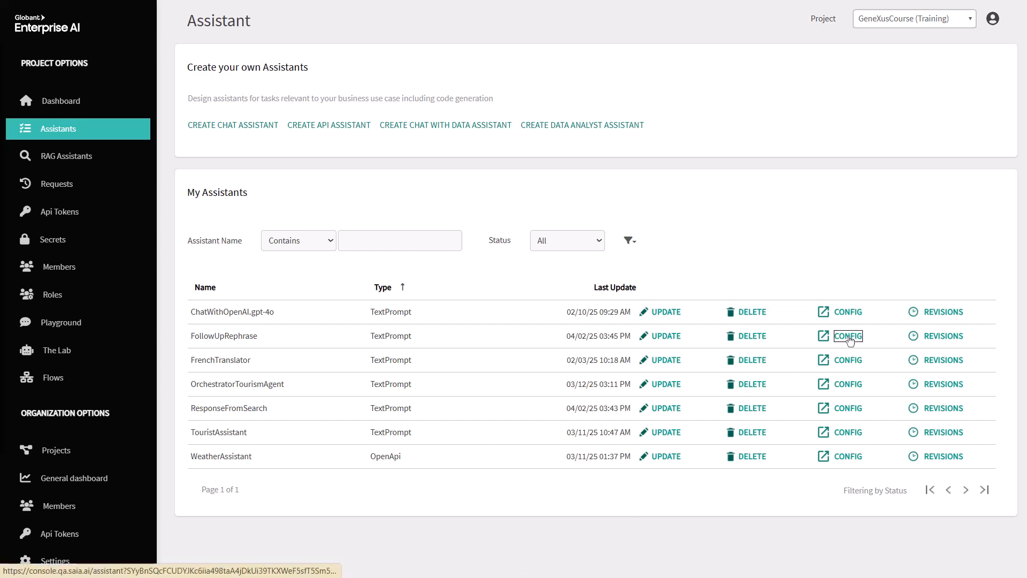
click(850, 341)
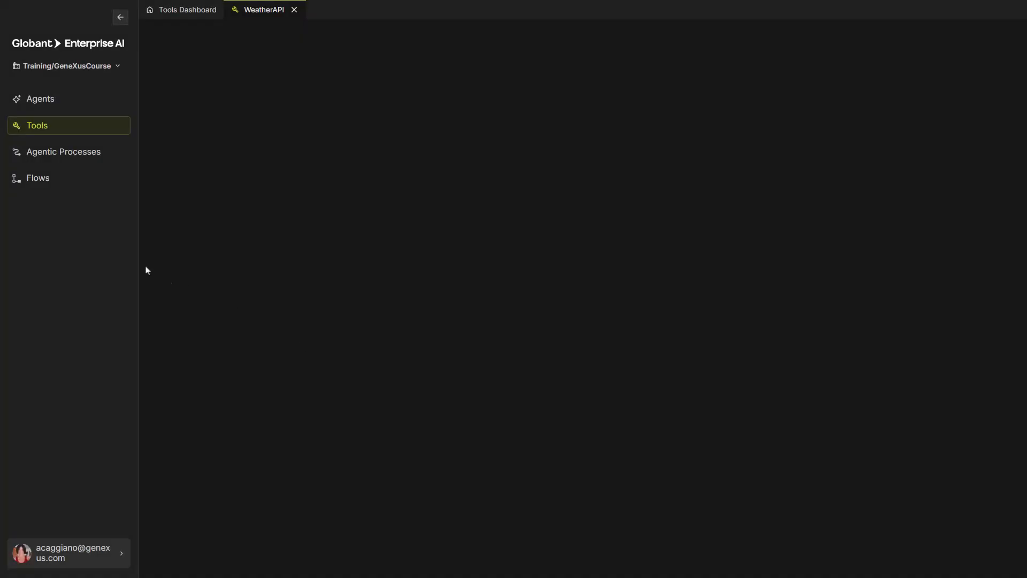
Step: Start a new flow named InternetSearchFlow, described as "Holds a conversation by rephrasing the user's questions and searching the internet for answers."
click(49, 182)
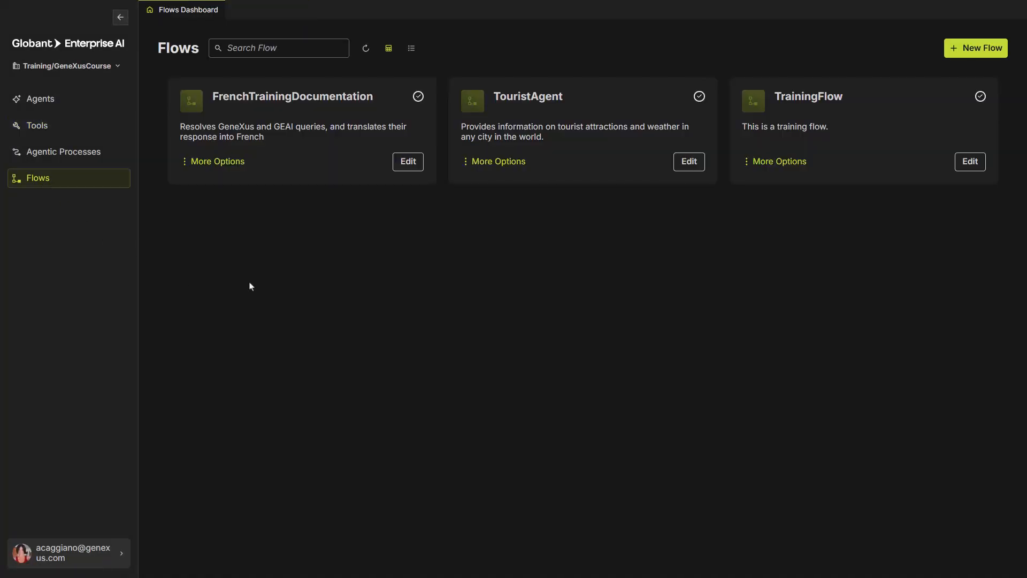
click(969, 52)
text(InternetSearchFl)
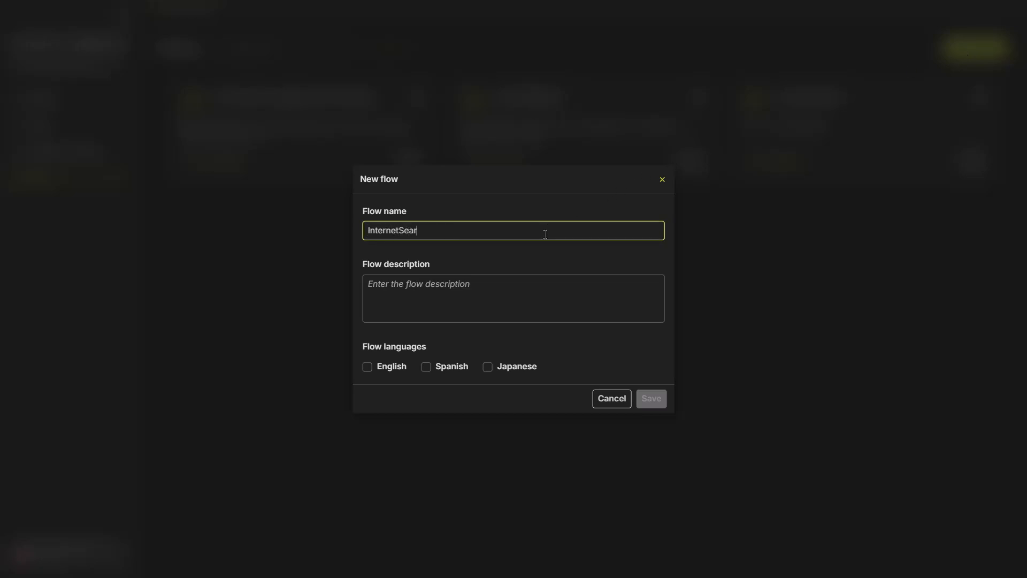
text(ow)
click(535, 293)
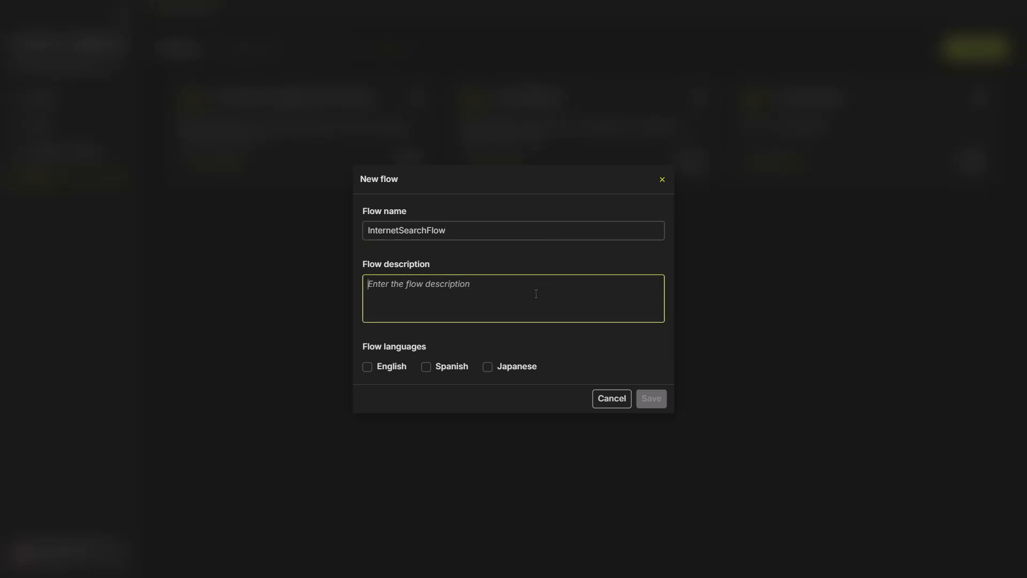
text(Holds a conversation by rephrasing the user's questions and searching the internet for answers.)
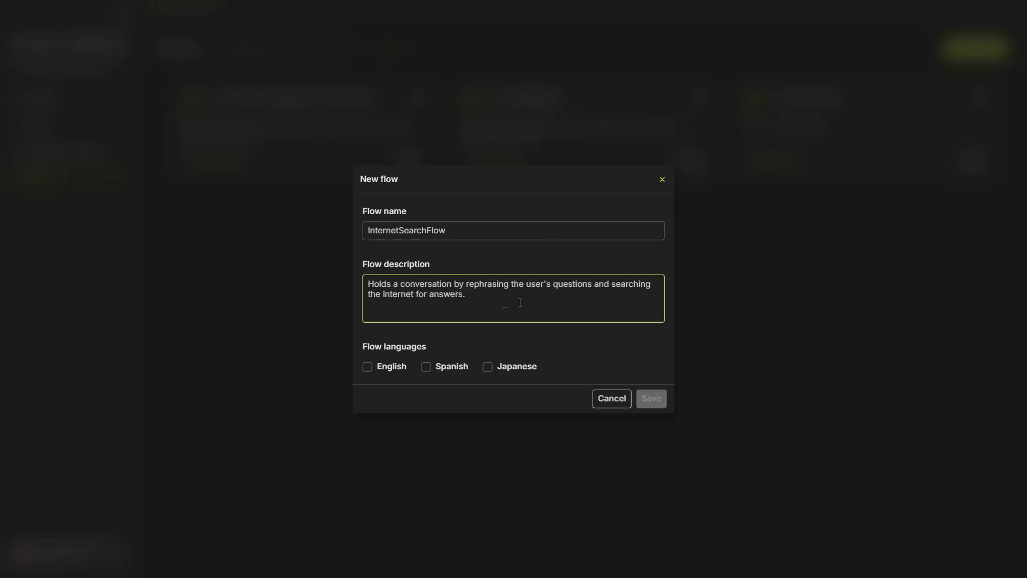
Step: Enable English and Spanish as the flow languages, with English as default, and save the new flow
click(368, 369)
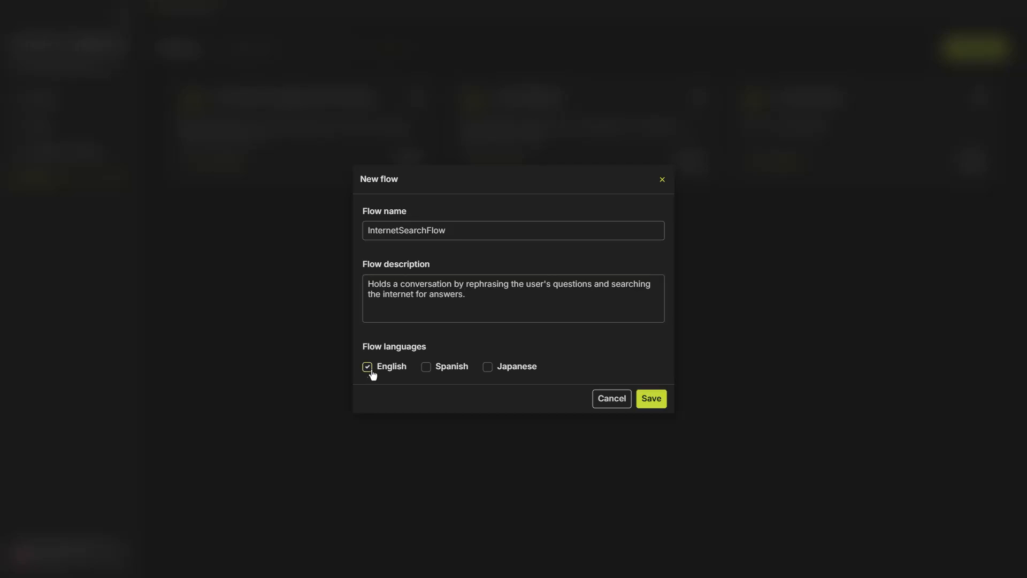
click(426, 367)
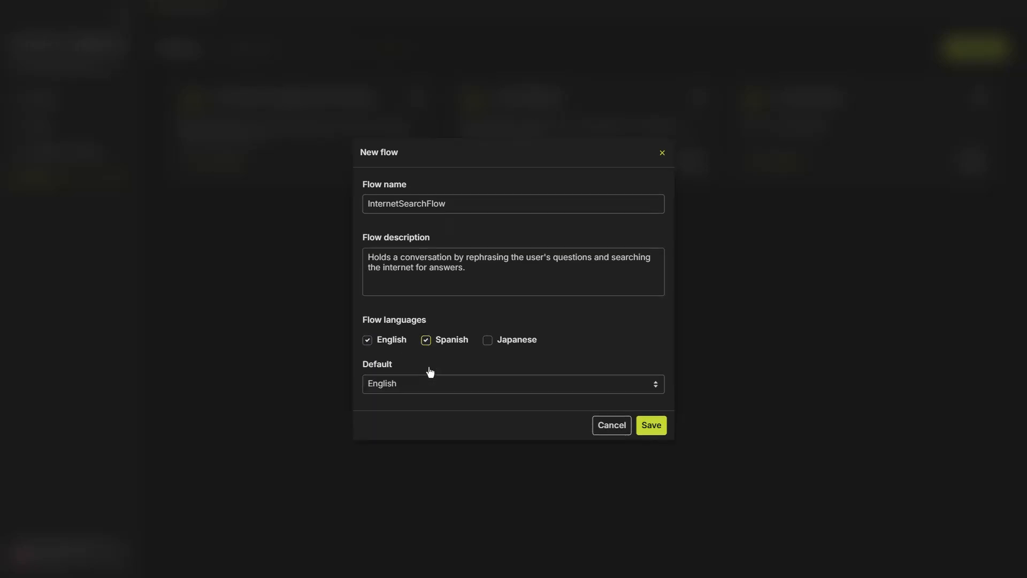
click(652, 428)
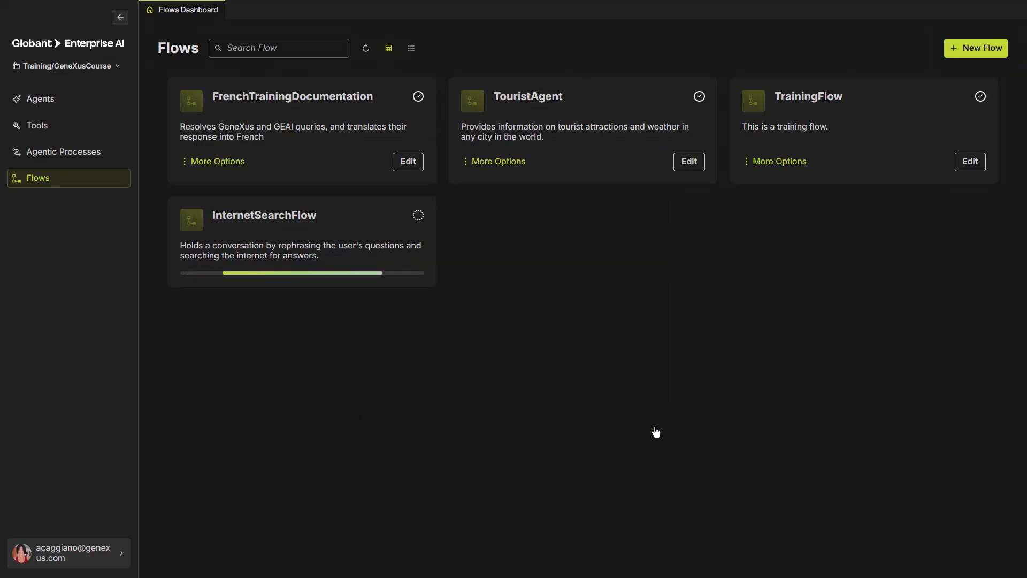
Step: Open InternetSearchFlow for editing and select FollowUpRephrase as the assistant in the Start flow's Assistant interaction
click(410, 281)
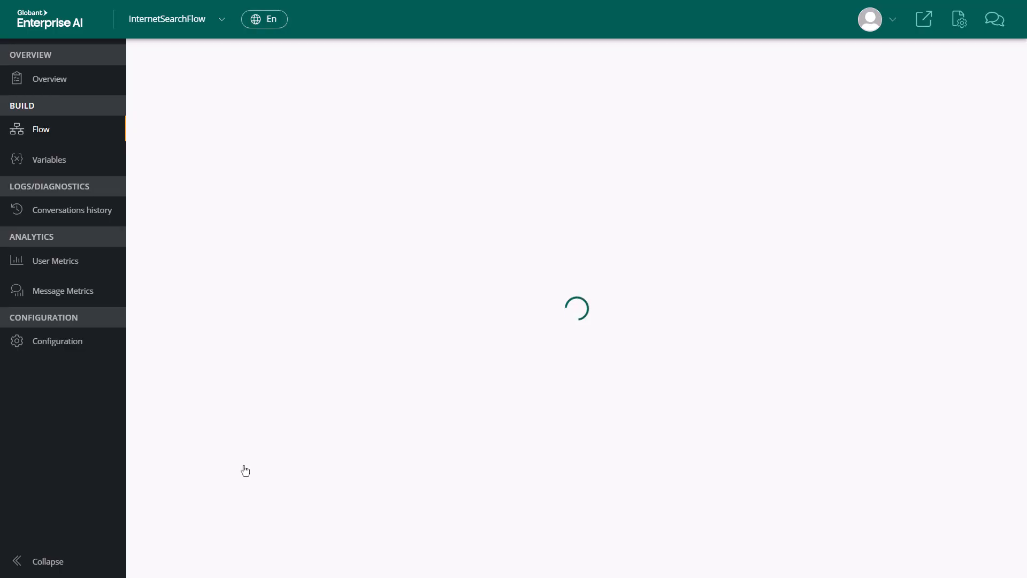
drag(827, 264, 745, 207)
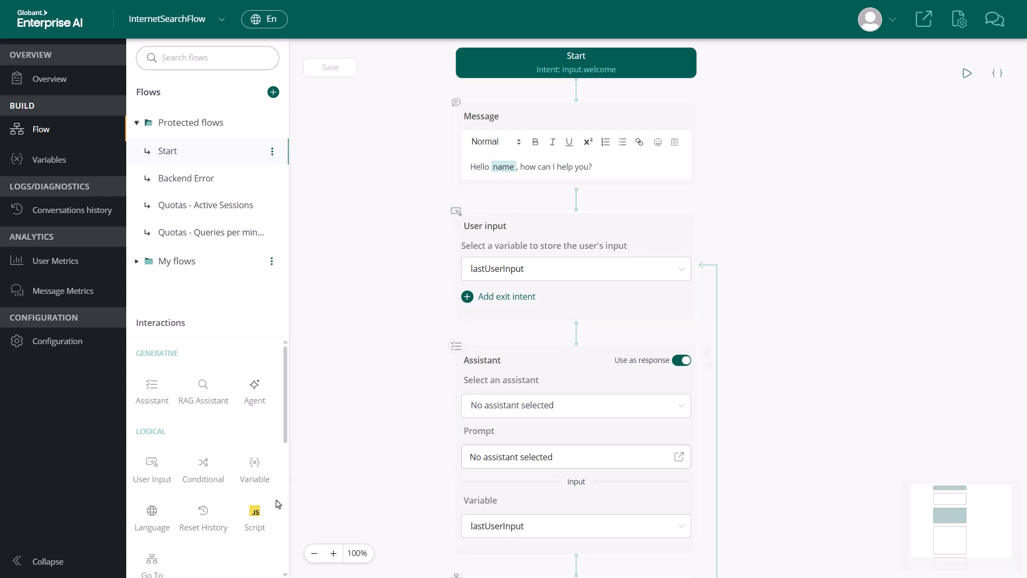
click(23, 567)
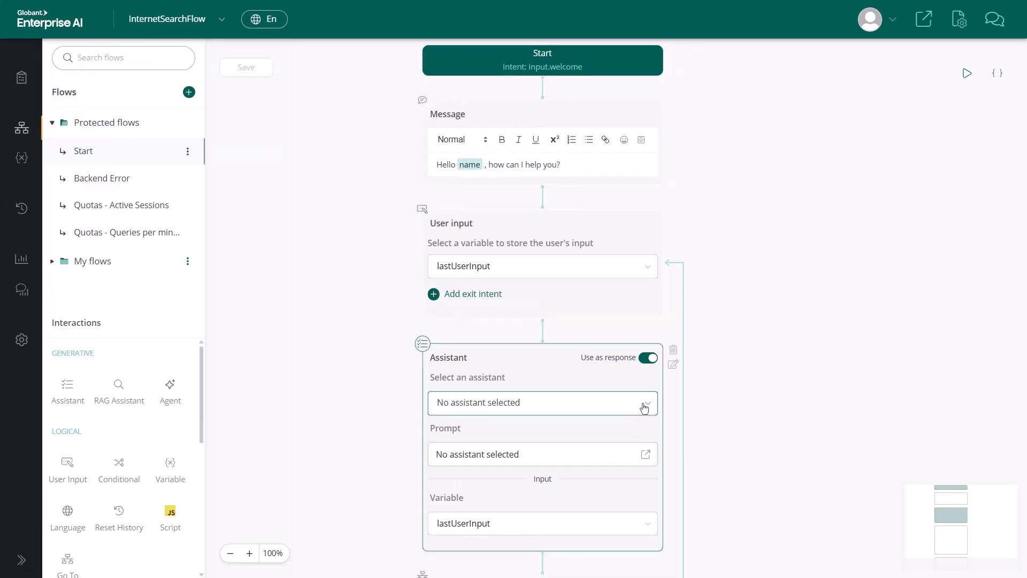
click(640, 407)
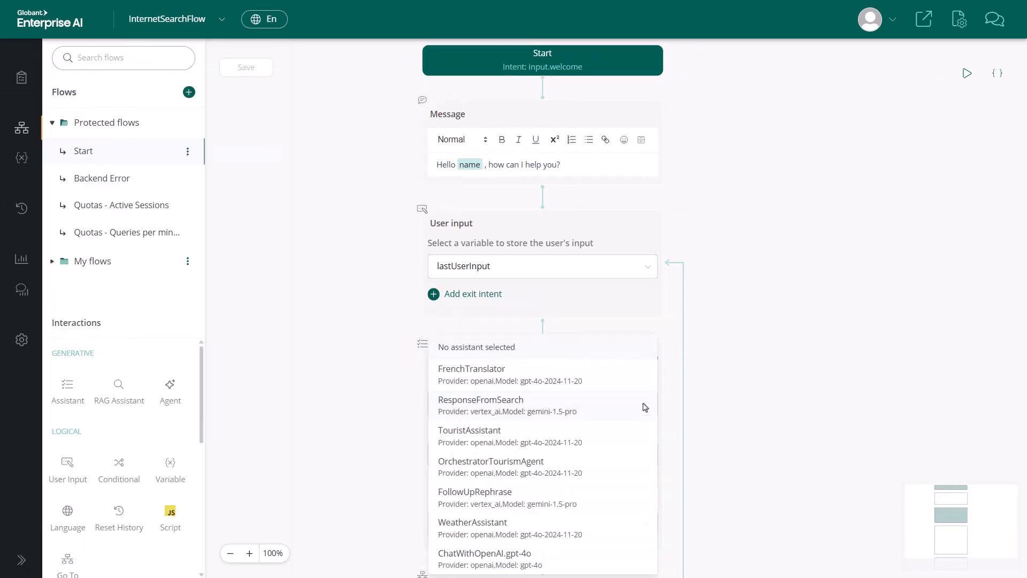
click(532, 501)
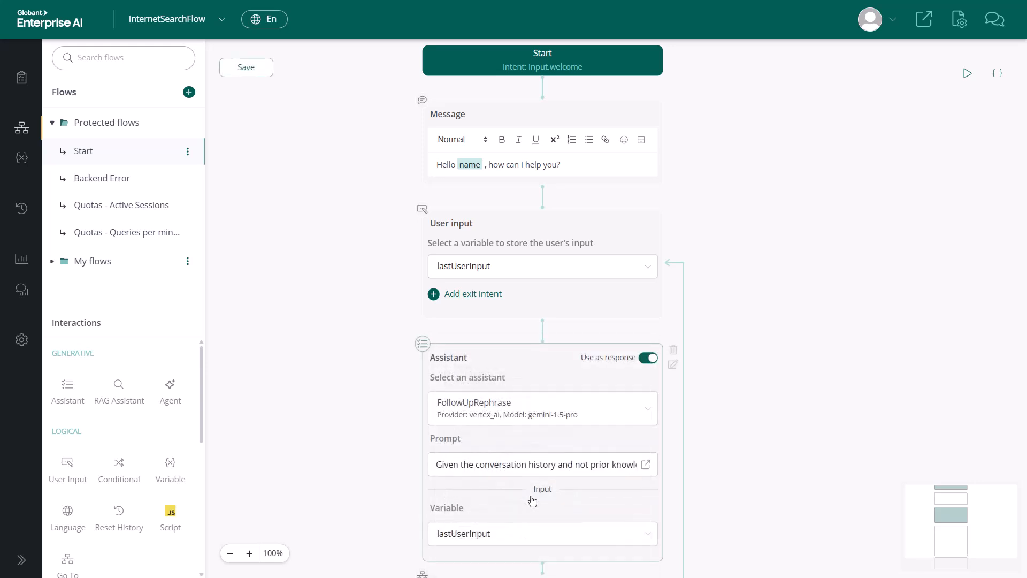
Step: Turn off Use as response for the FollowUpRephrase assistant, store its output in the lastResponse variable and save the flow
drag(742, 394, 723, 267)
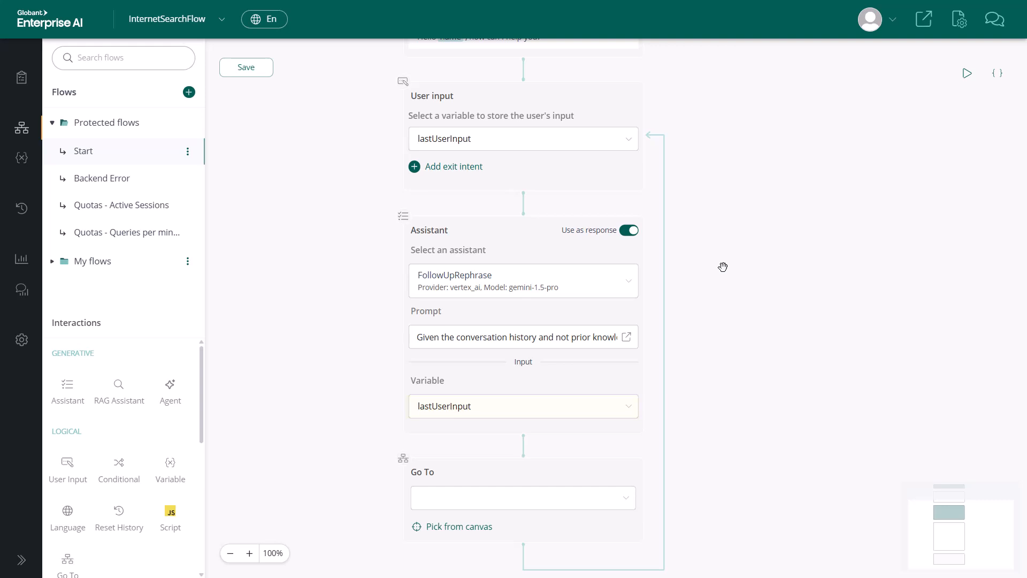
click(631, 232)
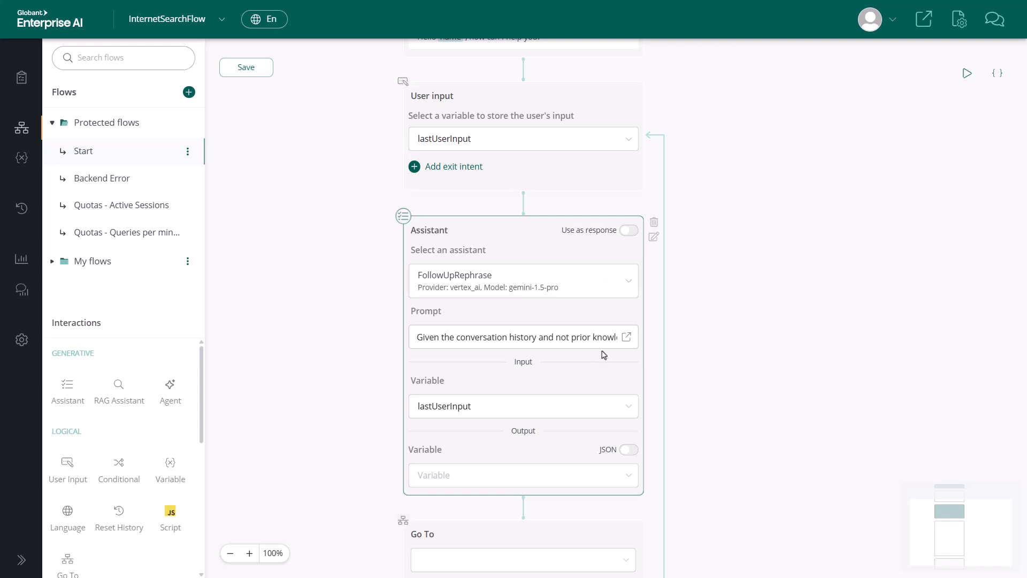
click(609, 477)
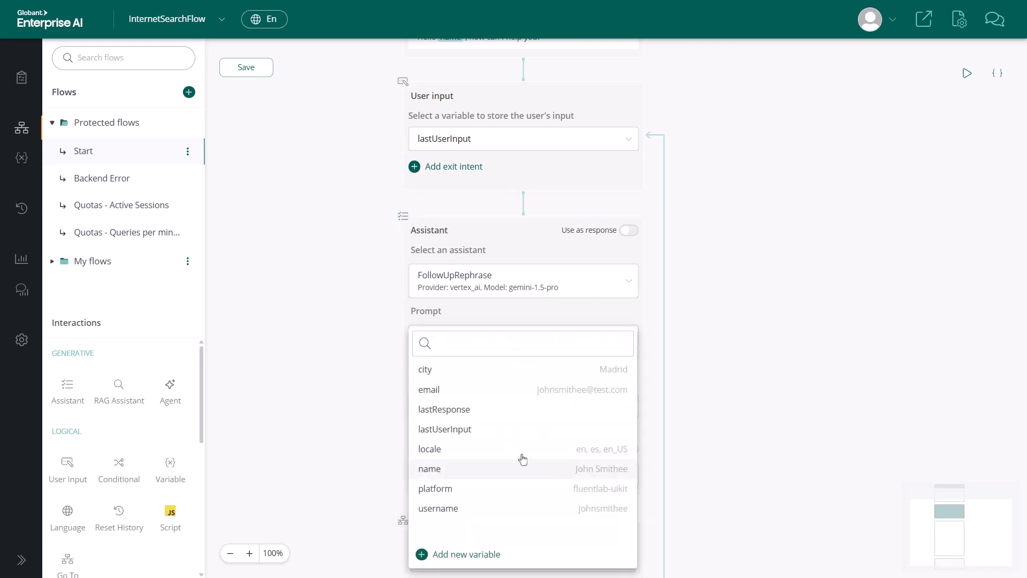
click(486, 410)
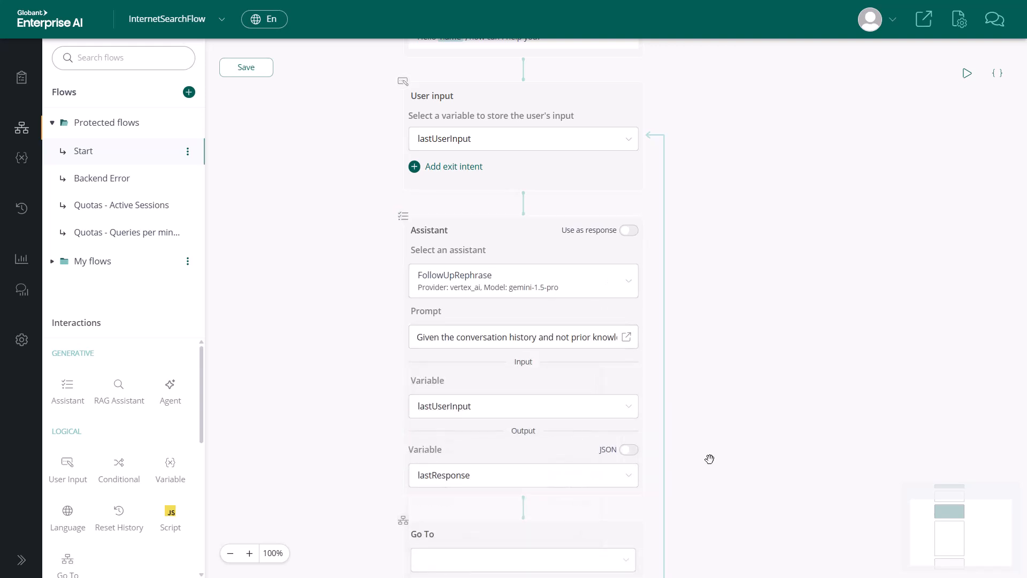
click(263, 73)
Step: Insert an API interaction between the FollowUpRephrase assistant and the Go To interaction
scroll(751, 408, down, 4)
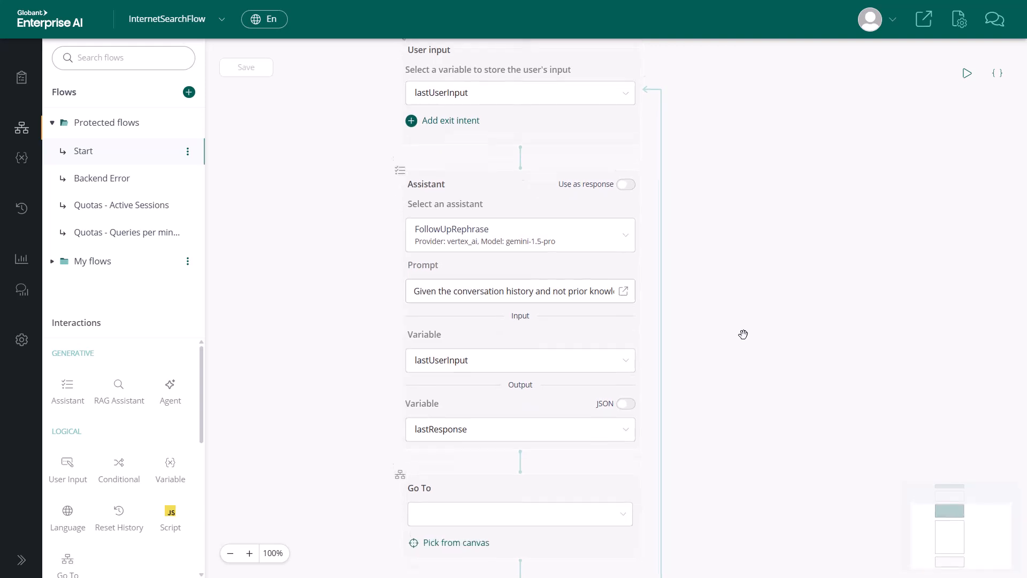
scroll(115, 390, down, 3)
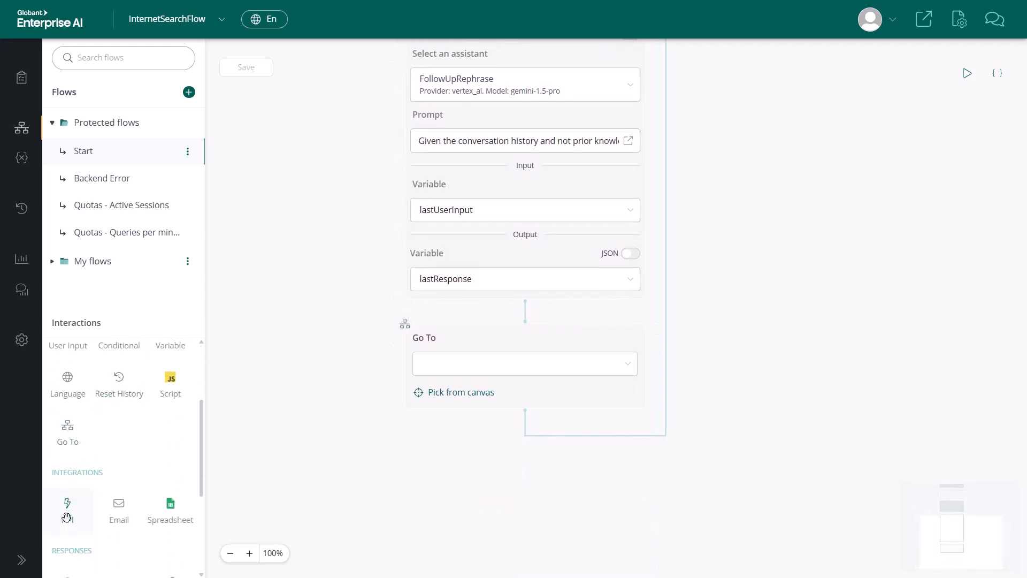
drag(67, 516, 529, 323)
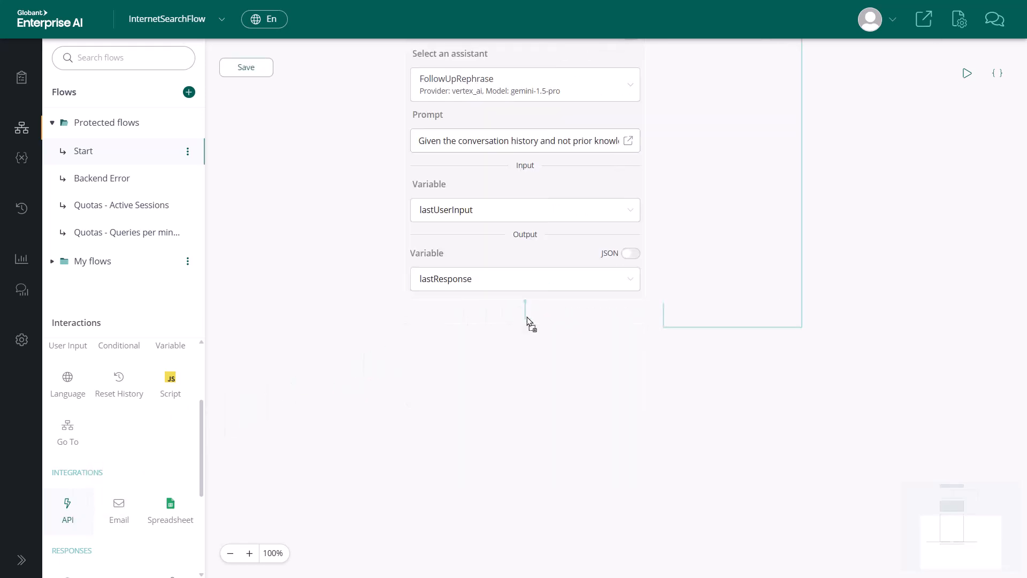
drag(963, 395, 970, 255)
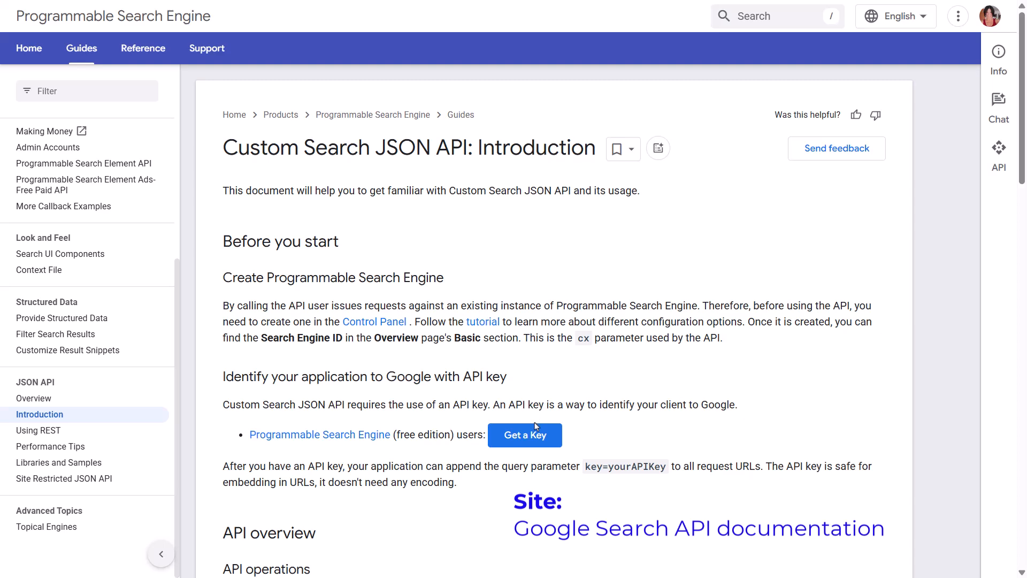
Step: In Google's Custom Search JSON API documentation, generate an API key for My Project 1781, reveal the key and finish the dialog
click(534, 427)
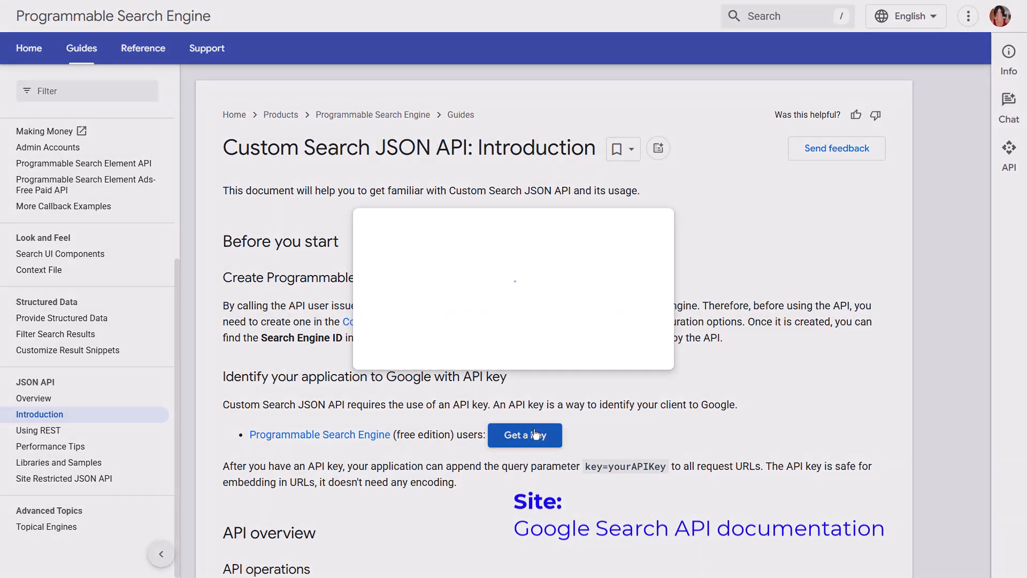
click(424, 271)
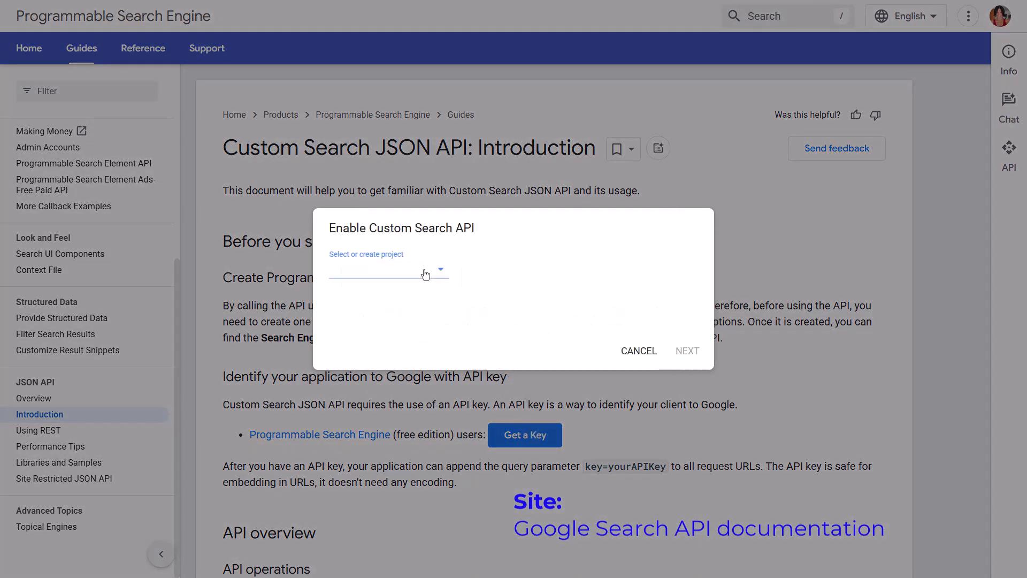
click(423, 287)
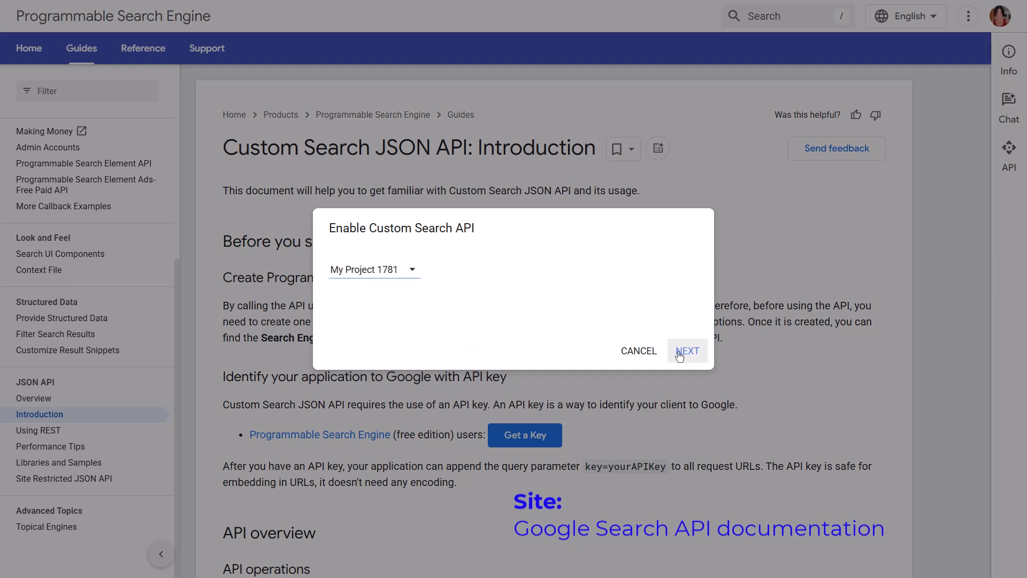
click(682, 356)
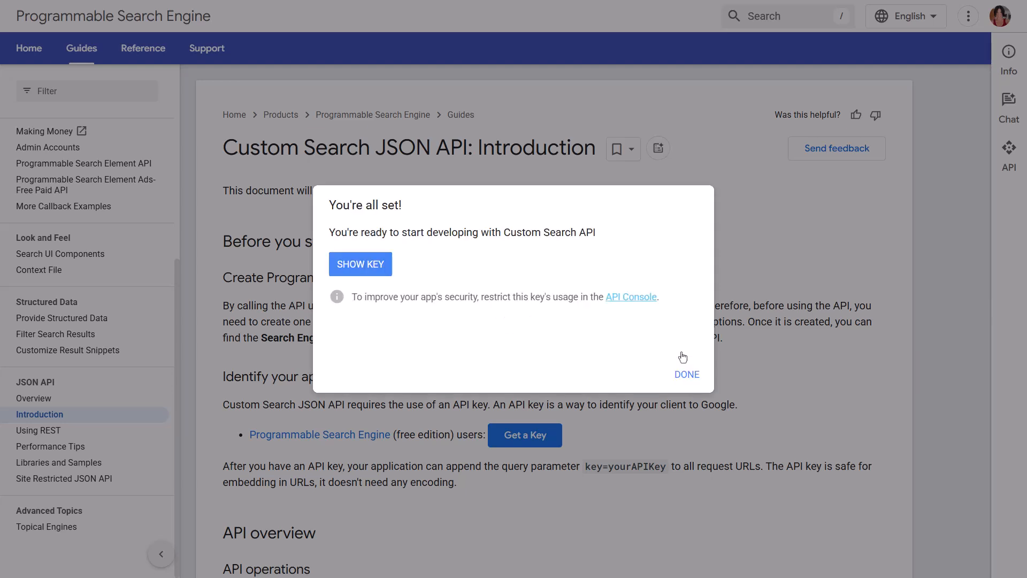
click(365, 267)
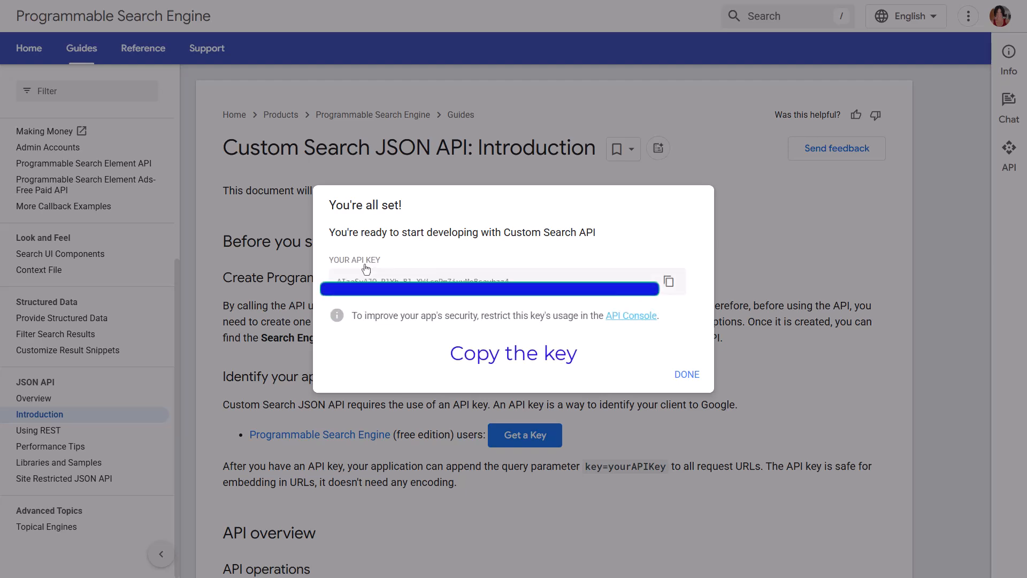
click(686, 373)
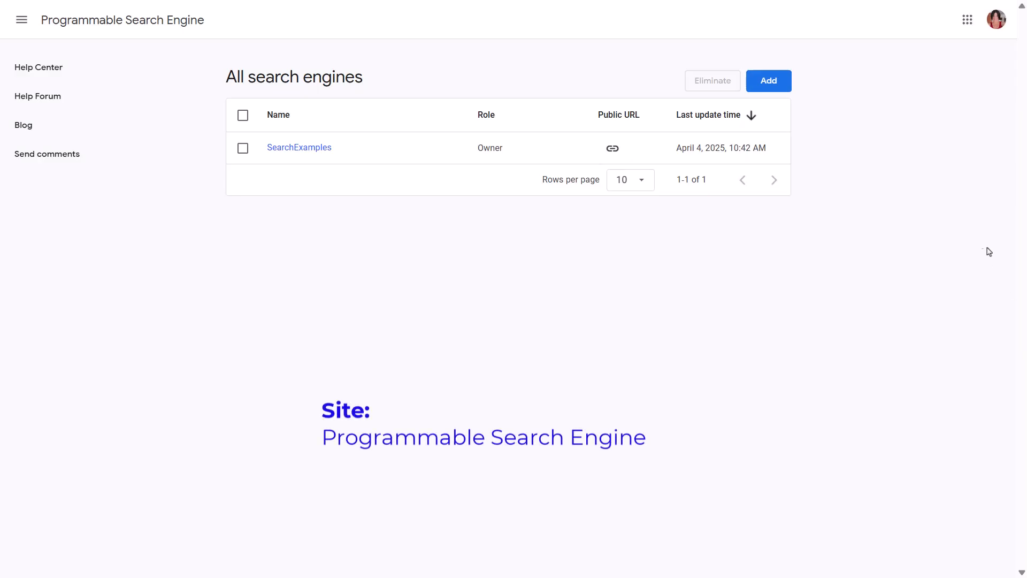
Step: In Google Programmable Search Engine, start a new search engine named MySearchEngine that searches the entire web
click(765, 81)
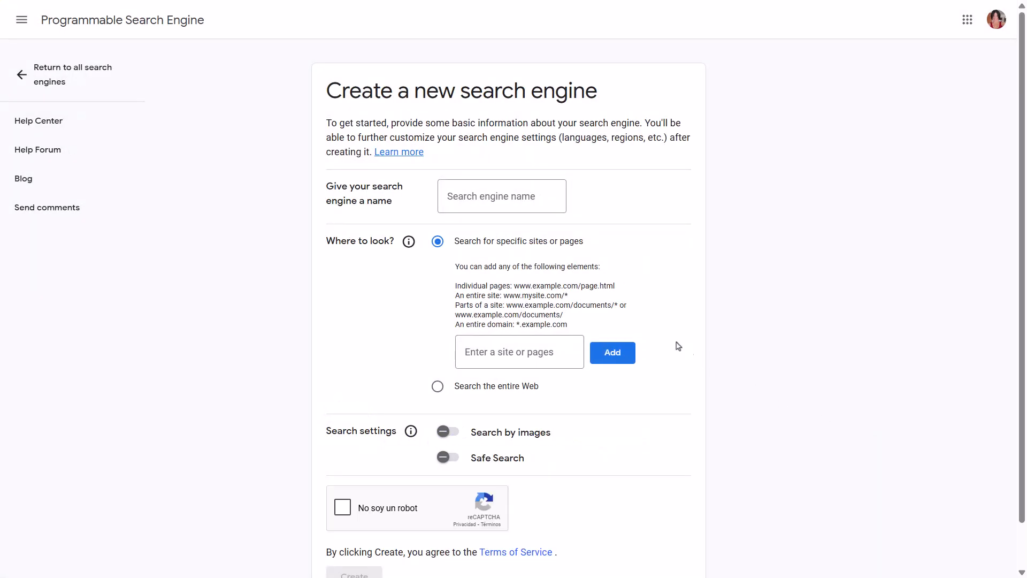
click(522, 196)
text(MySearch)
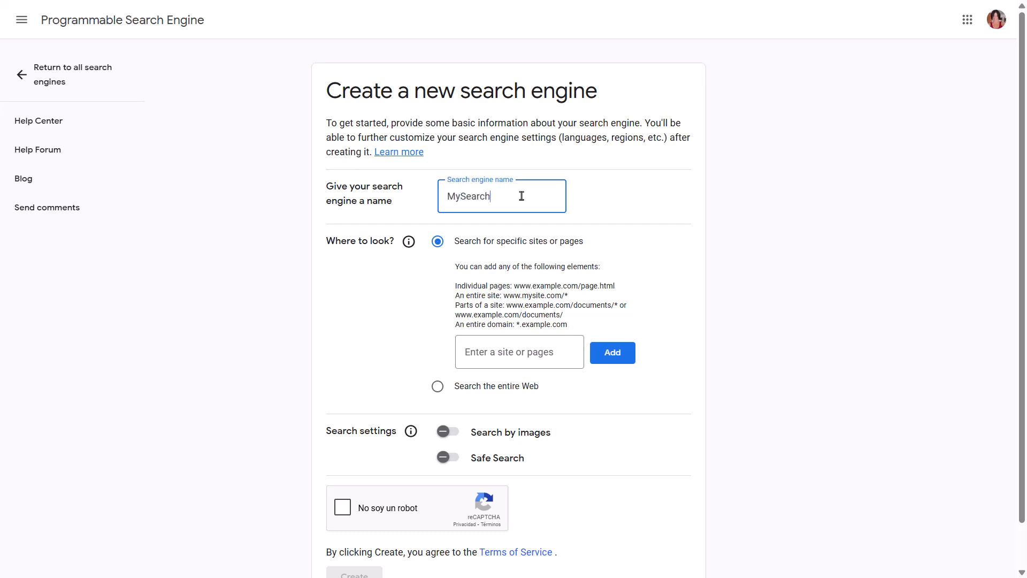
text(Engine)
click(437, 388)
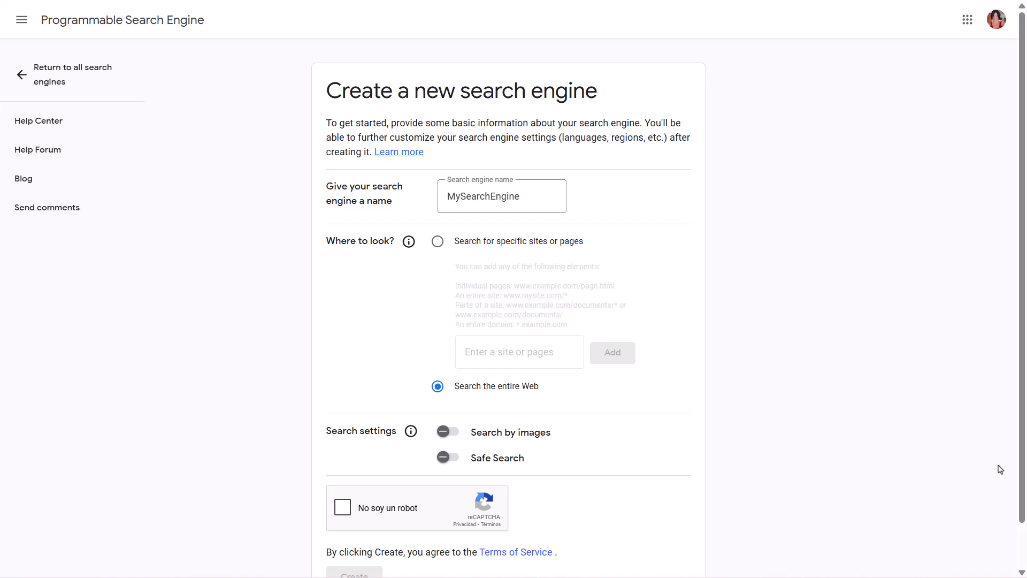
Step: Complete the robot check to create the search engine, and open its personalization settings
click(342, 506)
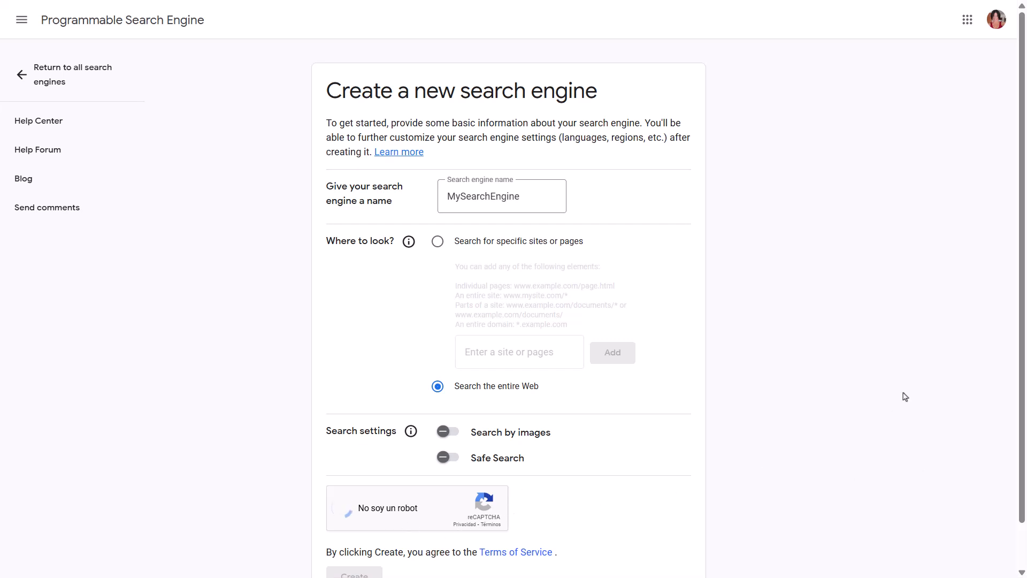
scroll(896, 355, down, 1)
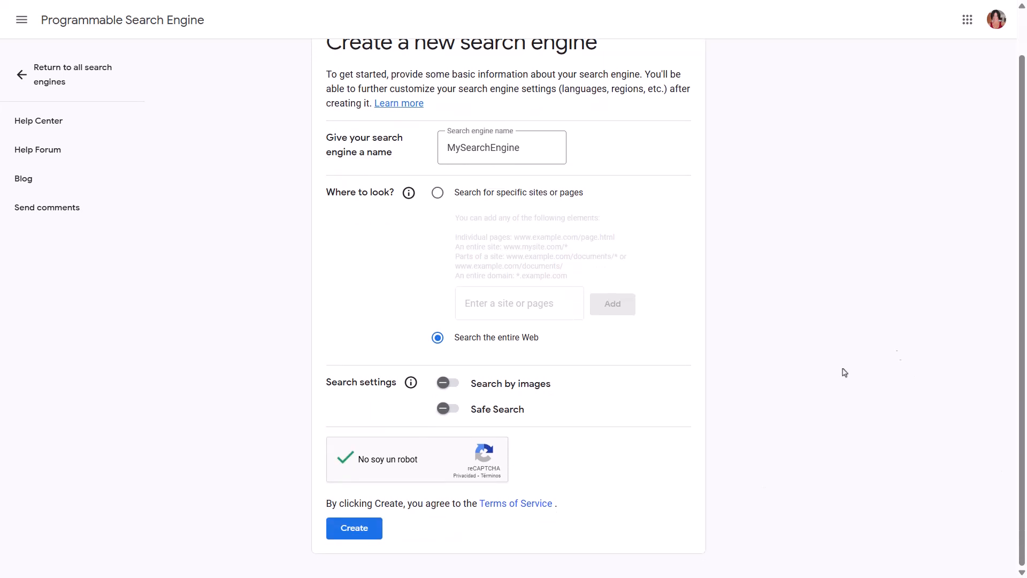
click(354, 529)
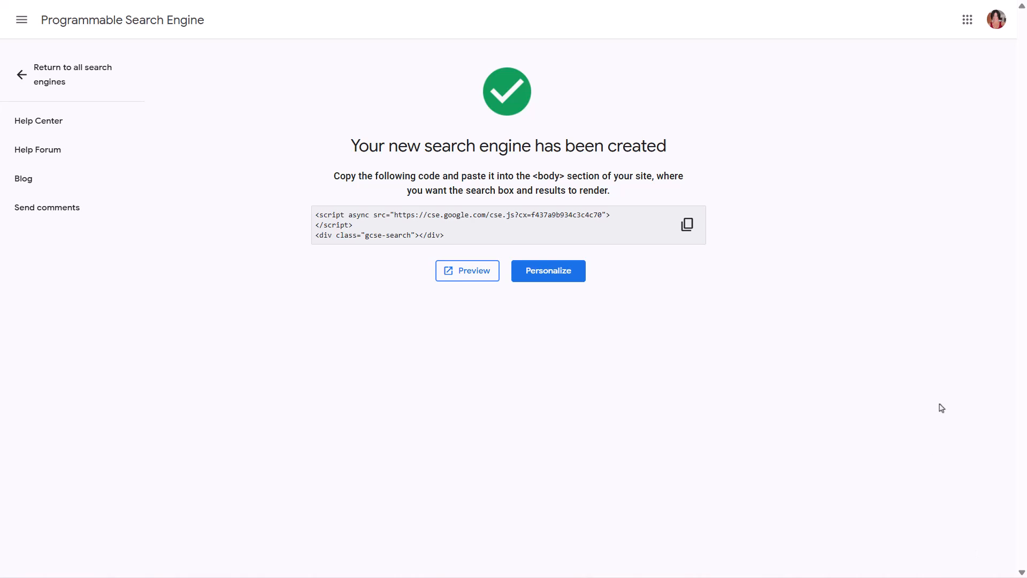
click(560, 271)
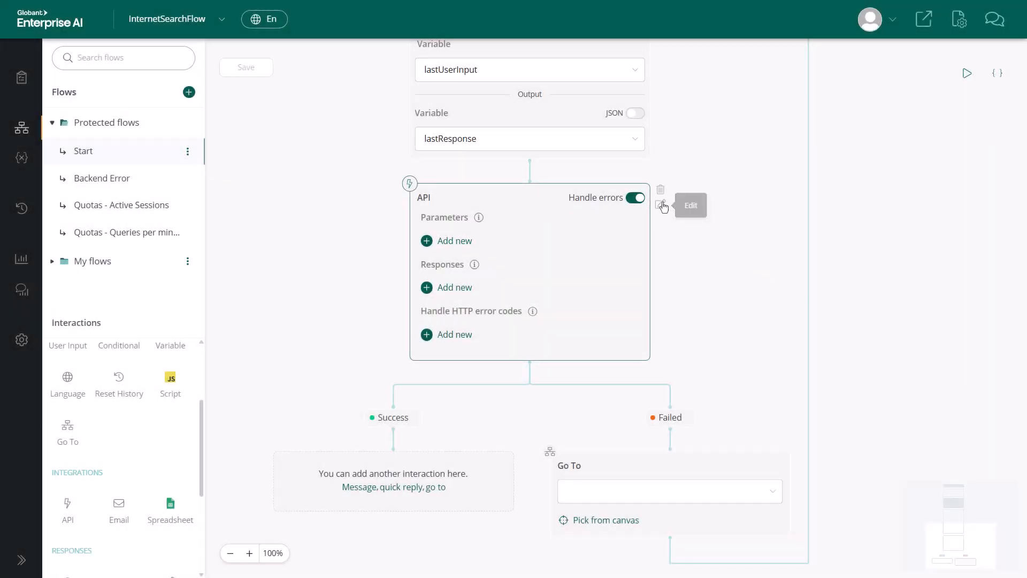
Step: Set the API interaction's URL to the Google Custom Search v1 endpoint, including the API key, the search engine ID and the query placeholder
click(661, 206)
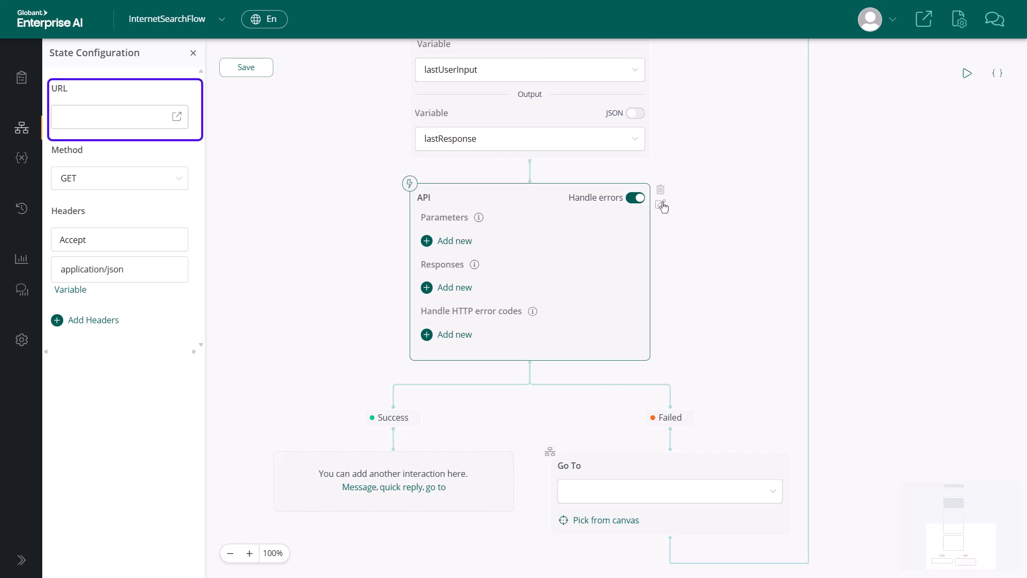
click(137, 119)
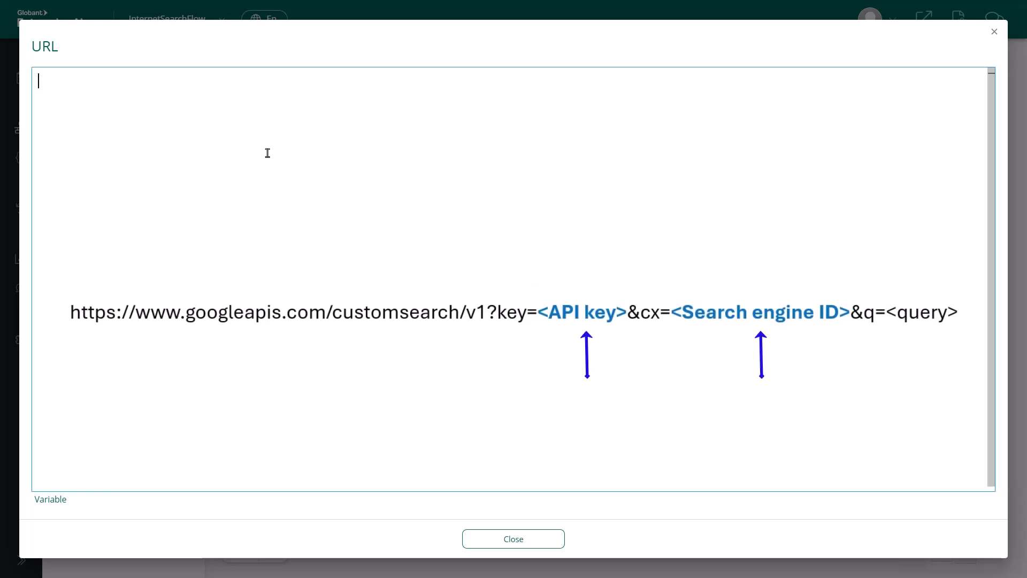
key(ctrl+v)
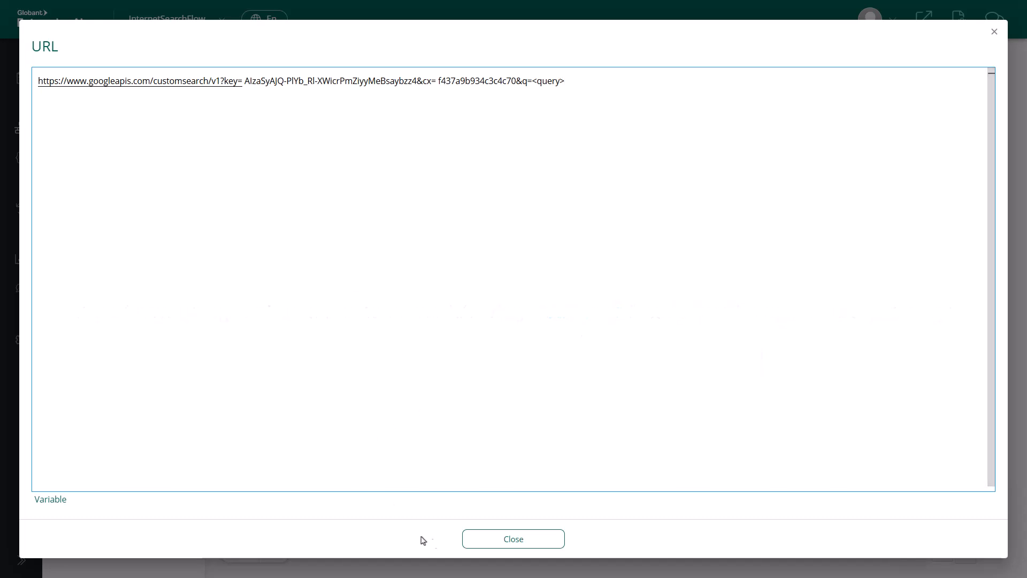
click(480, 544)
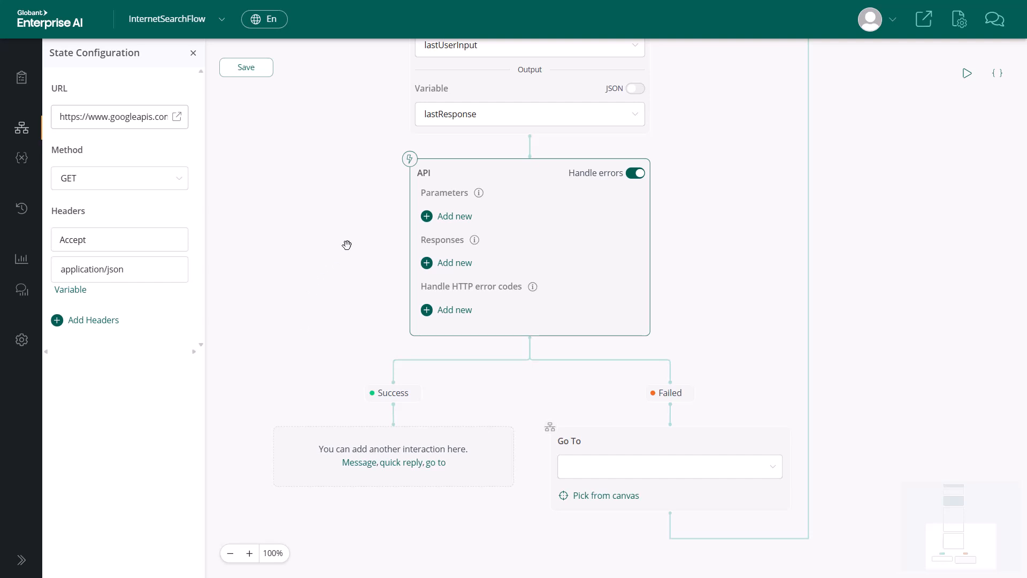
Step: Add an API parameter named q mapped to the lastResponse variable, and enable q as a query parameter
click(456, 216)
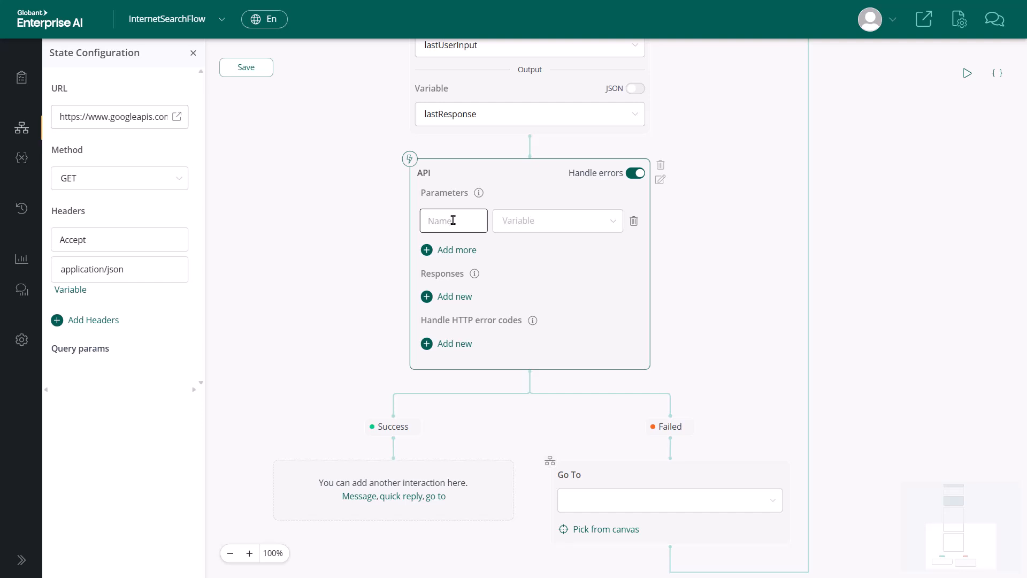
click(451, 222)
text(q)
click(562, 223)
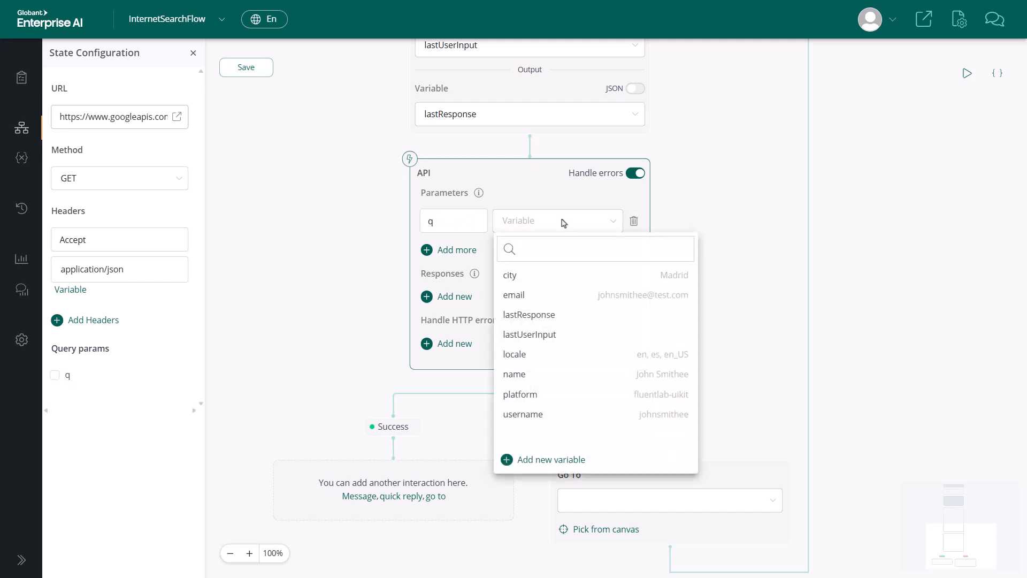
click(545, 315)
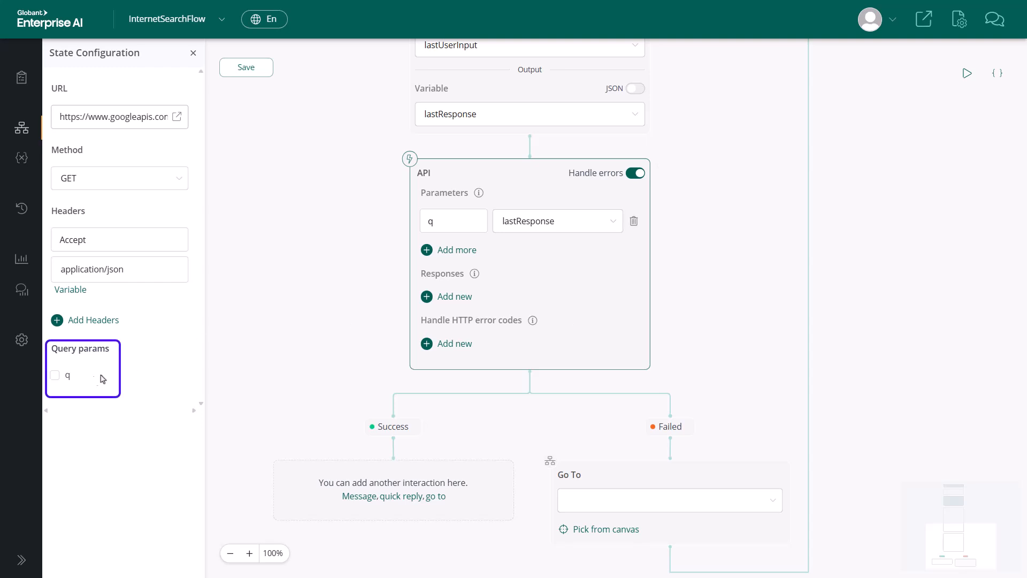
click(54, 375)
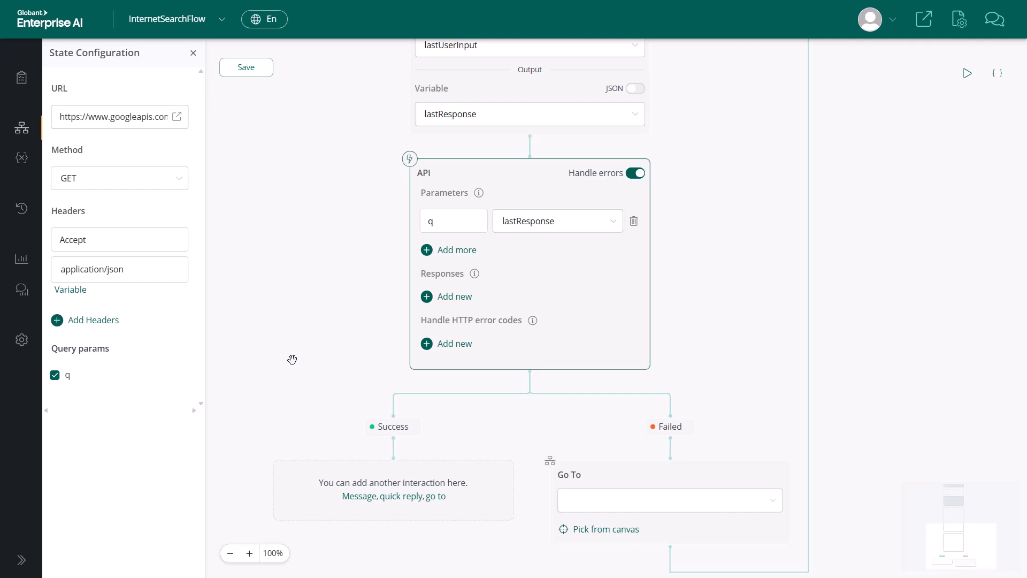
Step: Add an API response named items and store it in a new variable called searchResults
click(453, 297)
click(447, 304)
text(items)
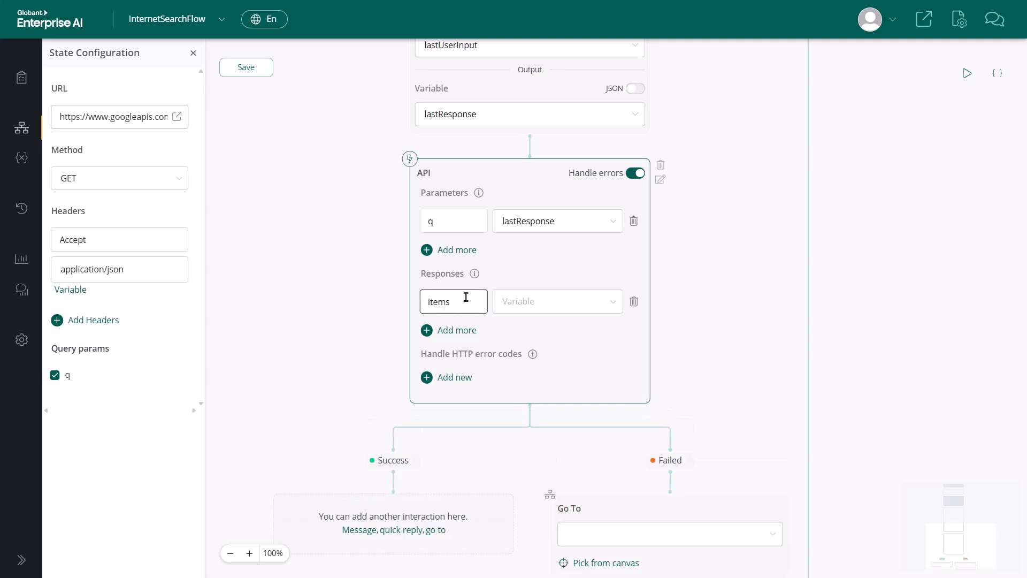
click(567, 301)
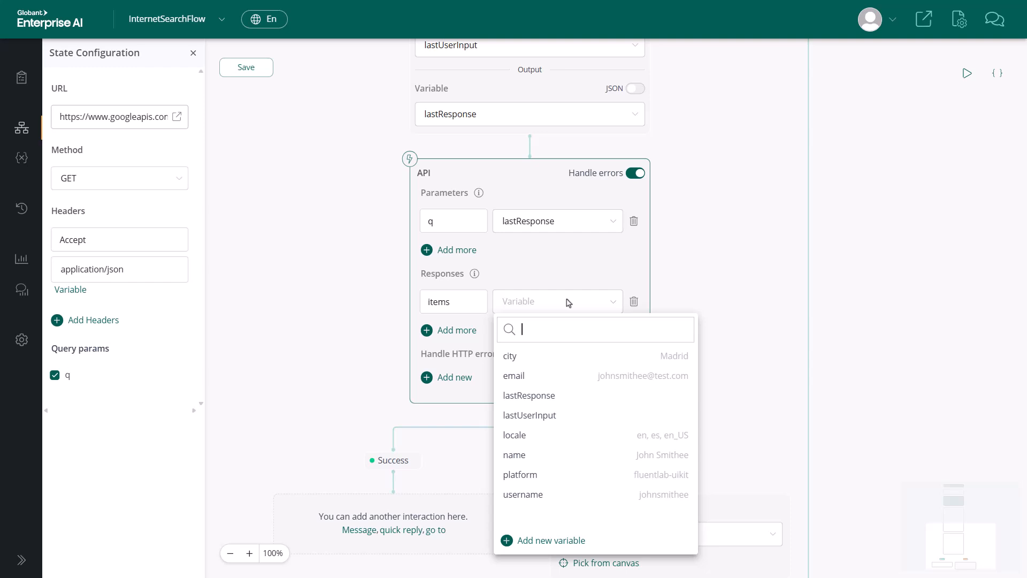
click(546, 539)
text(searchResults)
key(Return)
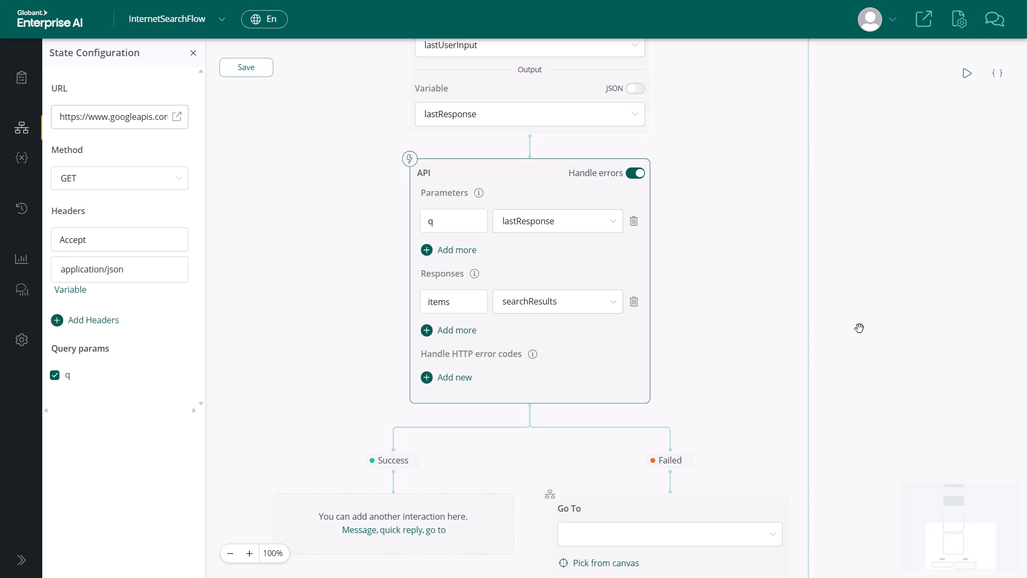
click(897, 325)
Step: Add an Assistant to the API's Success branch, choosing ResponseFromSearch with searchResults as its input variable
drag(850, 370, 854, 154)
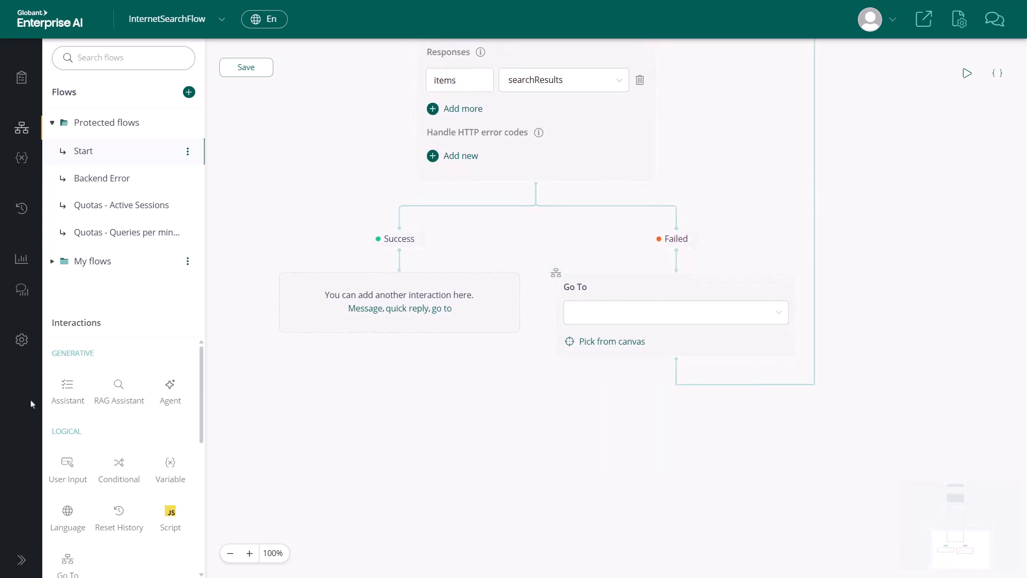
drag(67, 390, 392, 307)
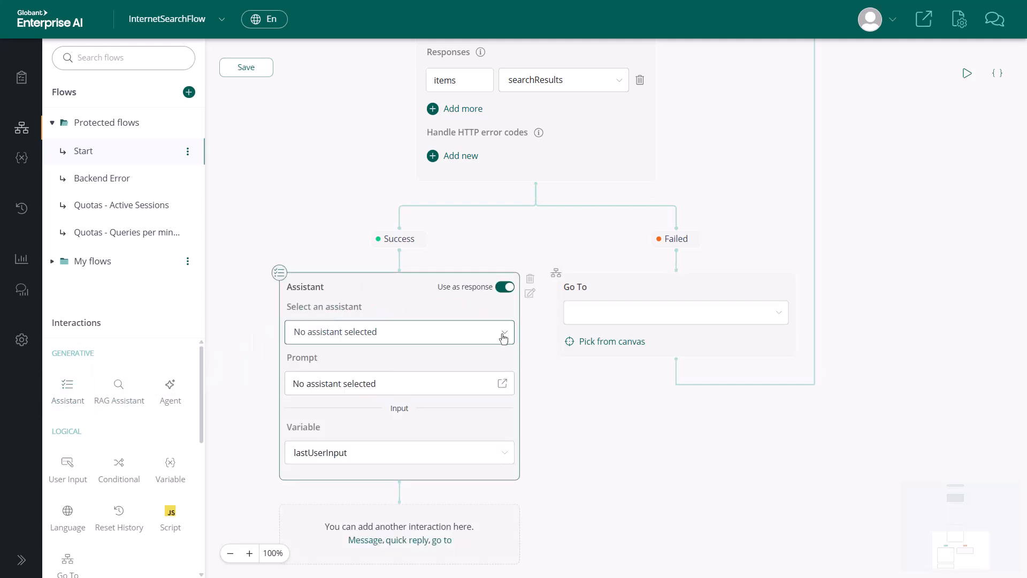
click(504, 332)
click(382, 404)
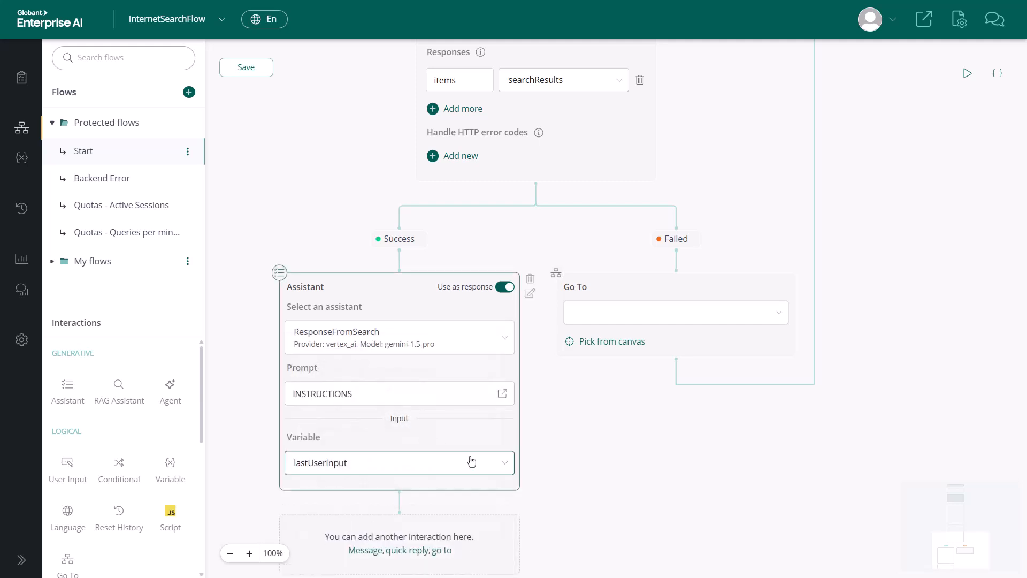
click(489, 463)
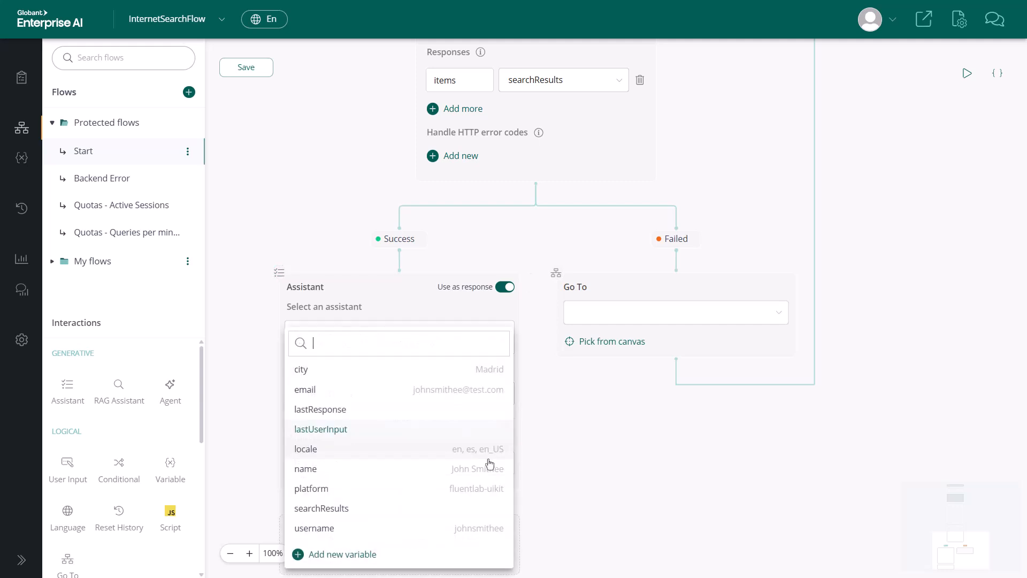
click(348, 508)
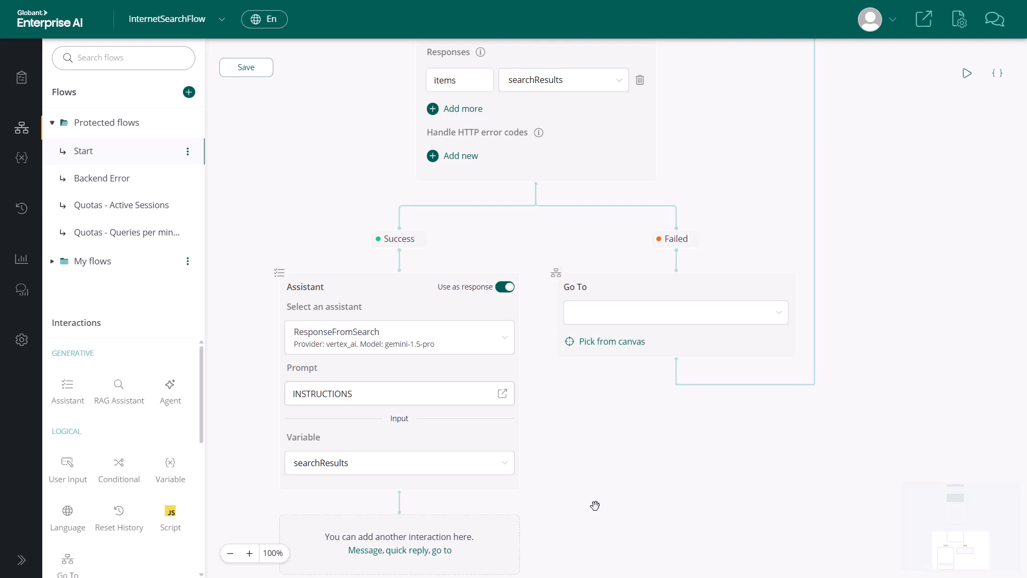
Step: Add a Go To interaction after the ResponseFromSearch assistant and target the User input interaction on the canvas
scroll(127, 431, down, 2)
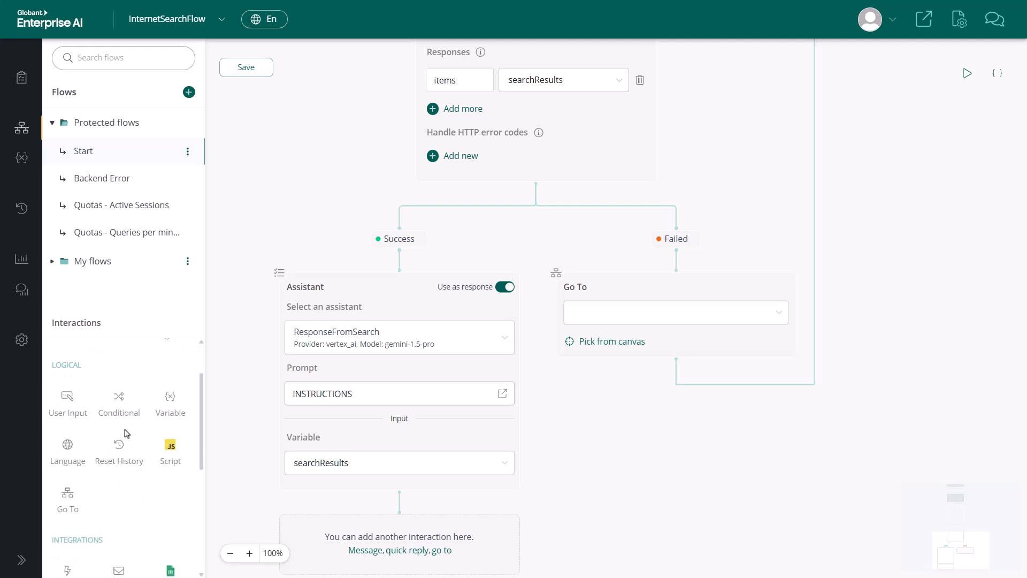
drag(78, 478, 388, 556)
drag(880, 323, 876, 424)
click(351, 432)
drag(905, 177, 904, 428)
drag(910, 265, 910, 428)
drag(907, 271, 921, 302)
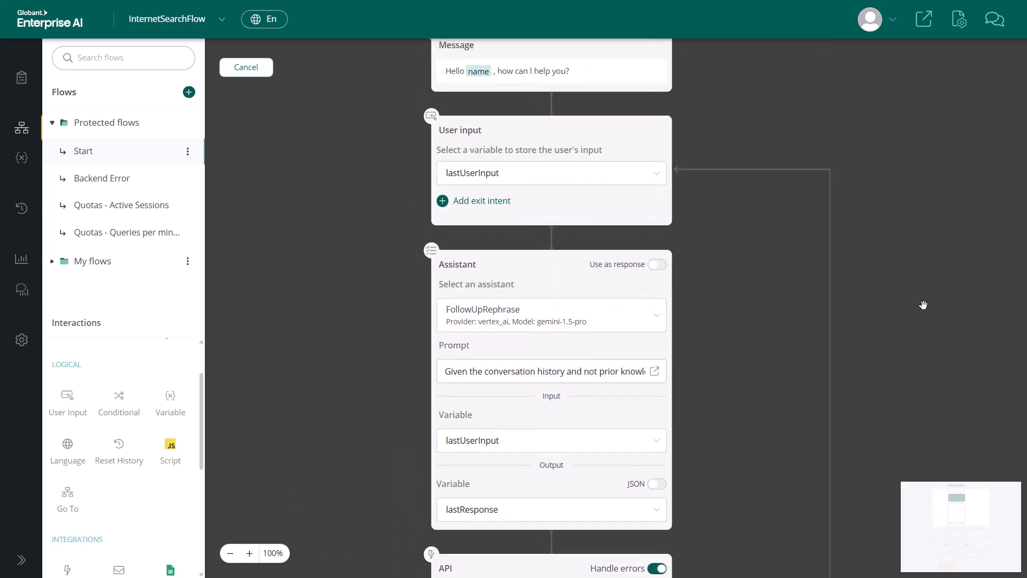
click(434, 119)
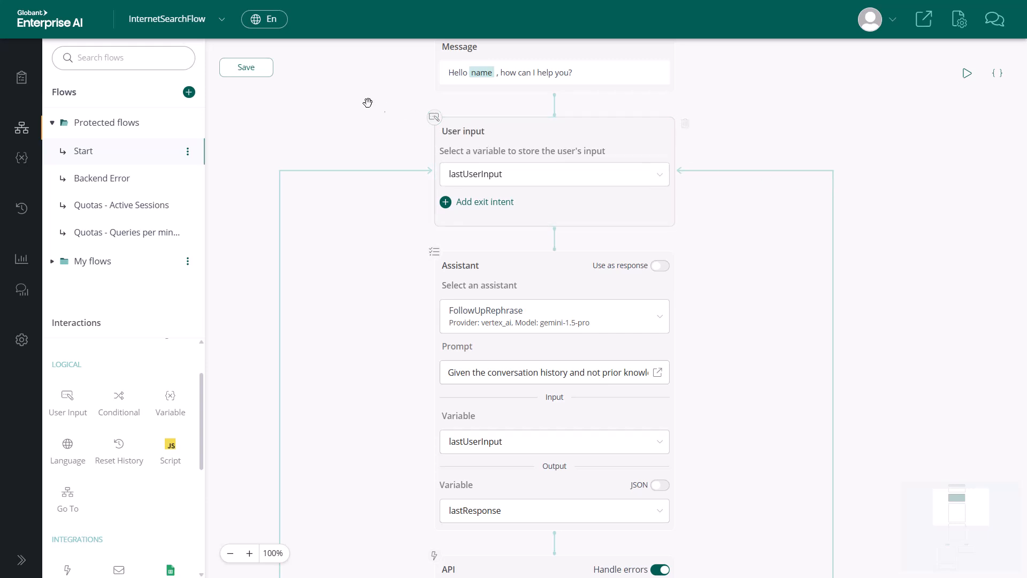
Step: Save the flow and open the InternetSearchFlow demo page for testing
click(254, 74)
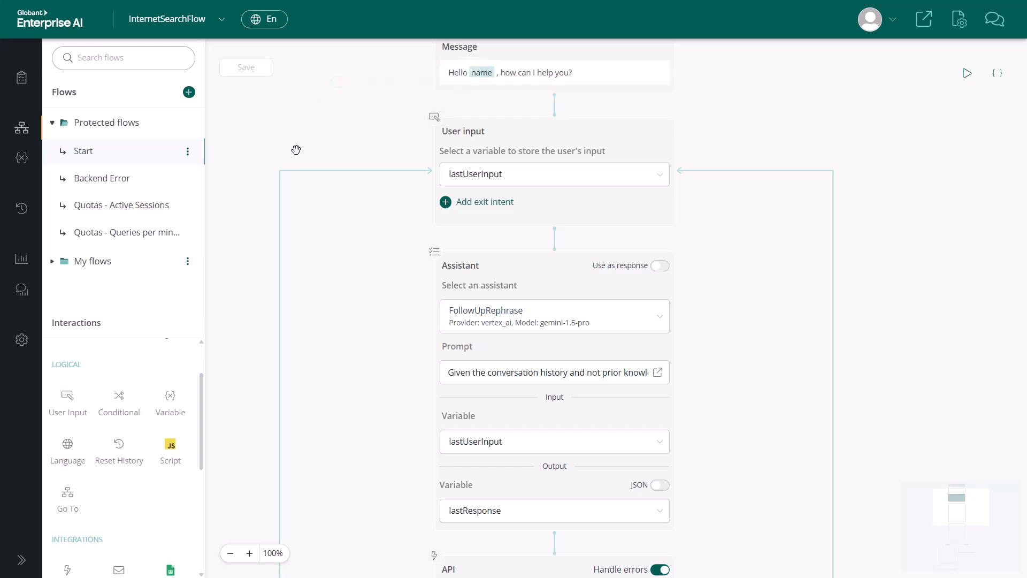
click(924, 21)
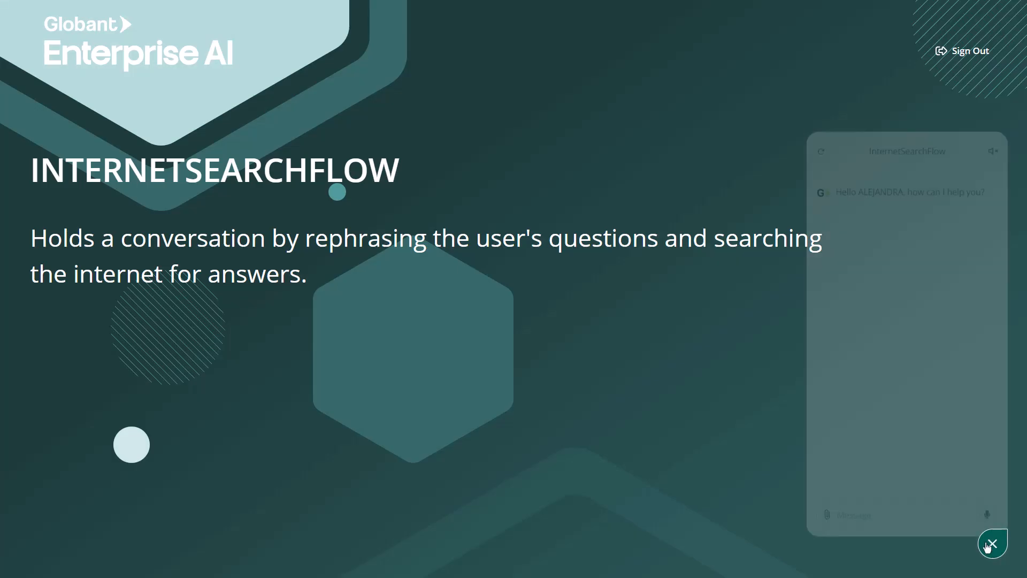